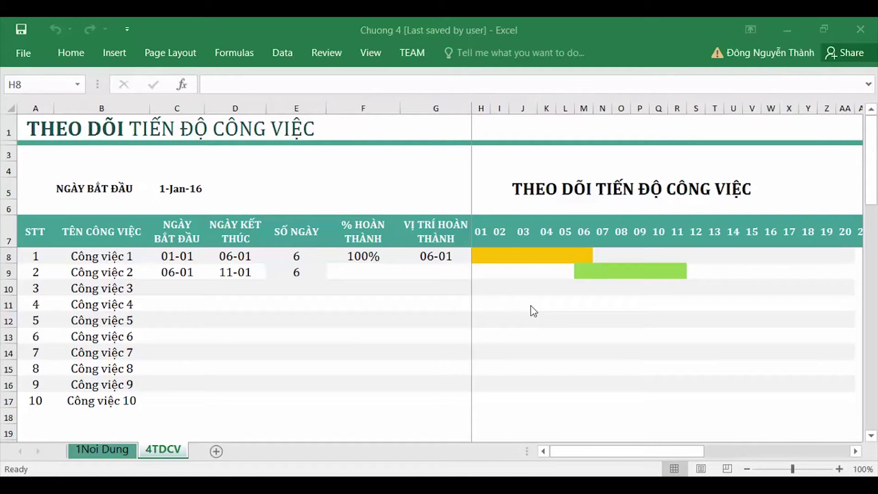
- Select the timeline range H8:AK17 and show its conditional formatting rules for management
left_click(484, 261)
left_click(484, 401, "shift")
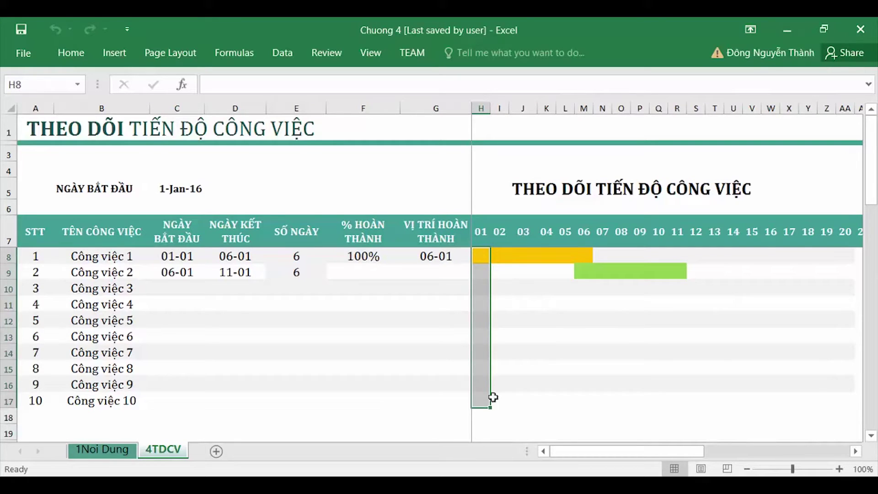
left_click_drag(568, 453, 732, 453)
mouse_move(735, 418)
left_mouse_down()
mouse_move(728, 389)
mouse_move(733, 401)
mouse_move(721, 402)
left_mouse_up()
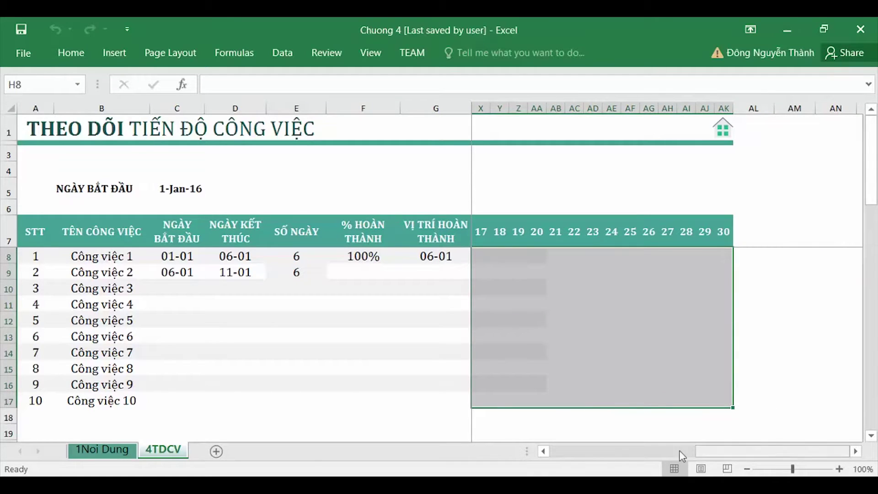
left_click(604, 453)
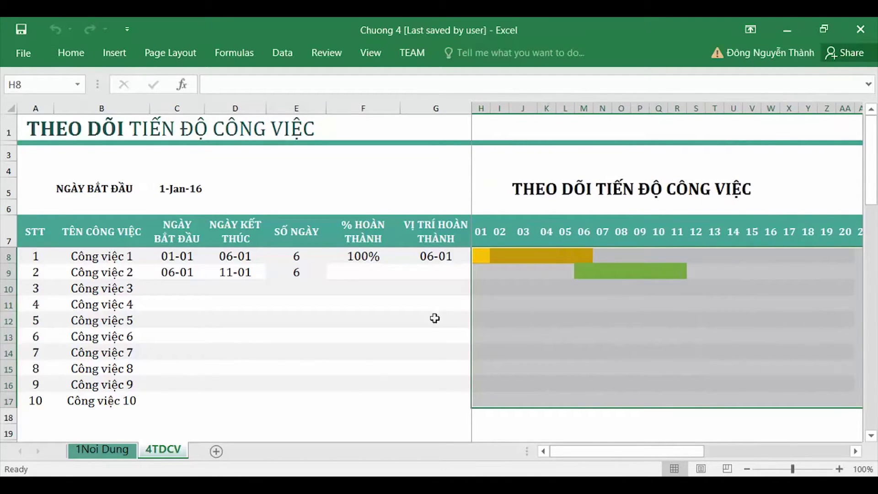
left_click(91, 58)
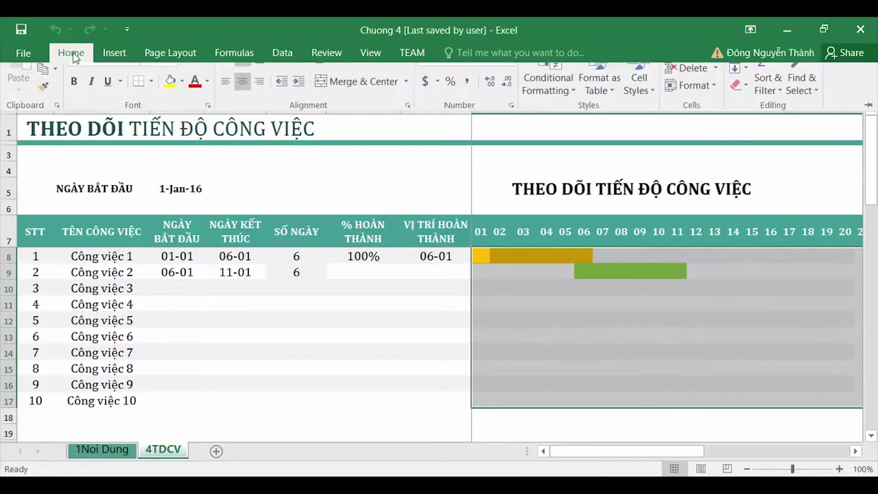
left_click(539, 94)
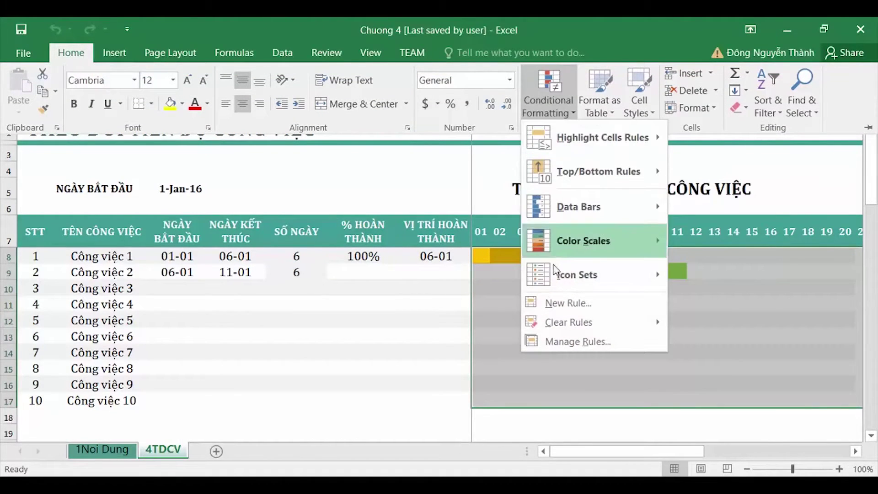
left_click(558, 344)
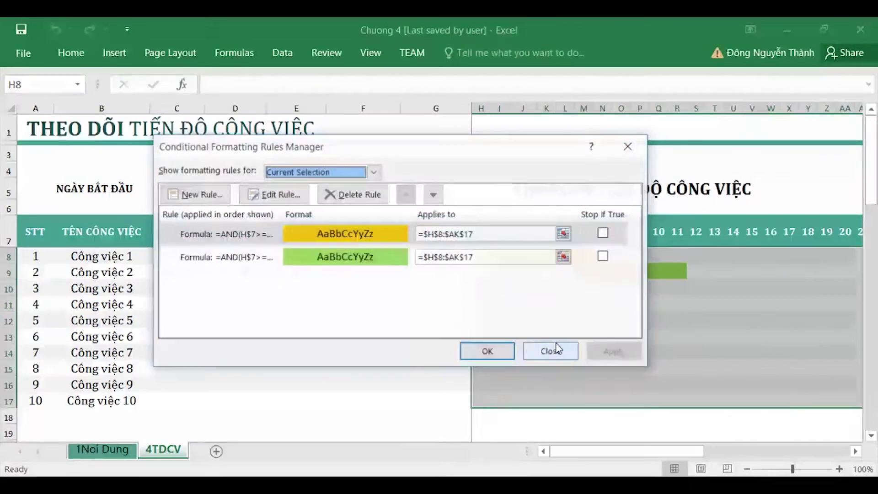
- Change the gold formatting rule's fill to a two-color Diagonal up gradient with gold as Color 2, and apply it
double_click(219, 235)
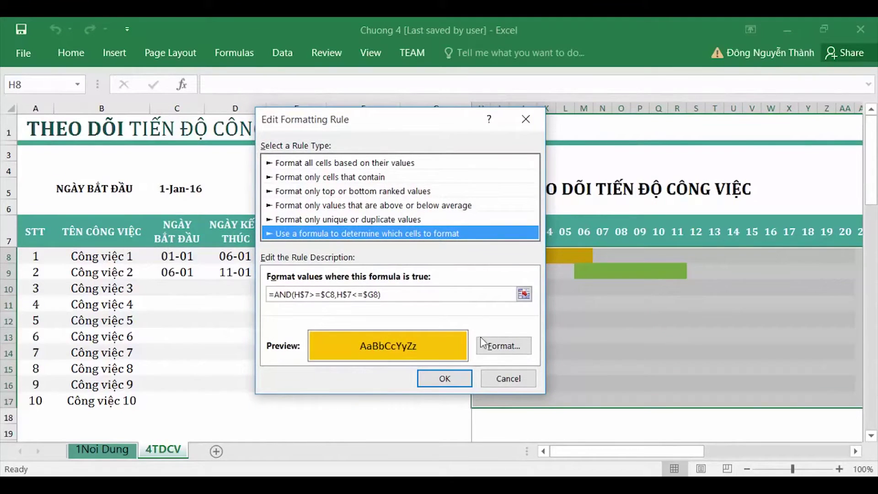
left_click(482, 343)
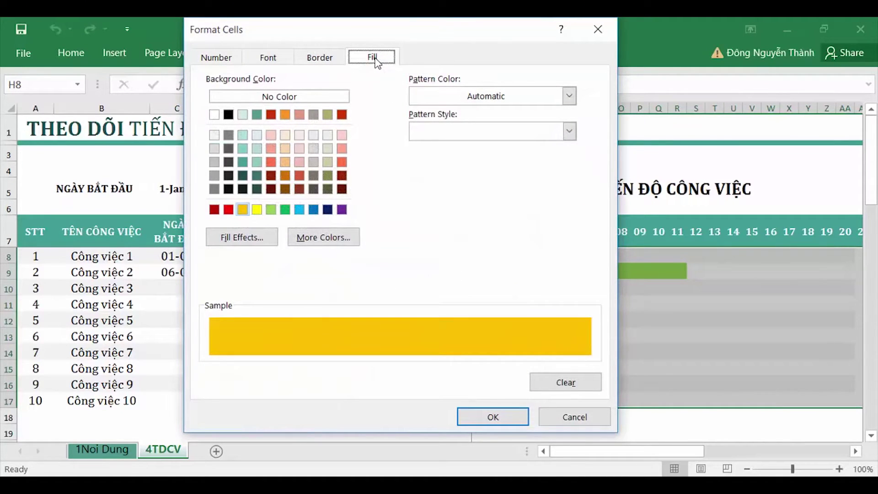
left_click(247, 239)
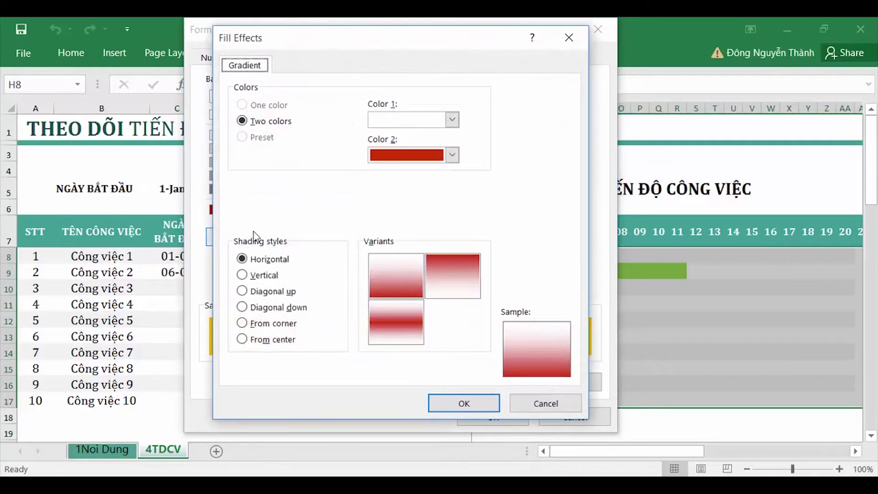
left_click(264, 298)
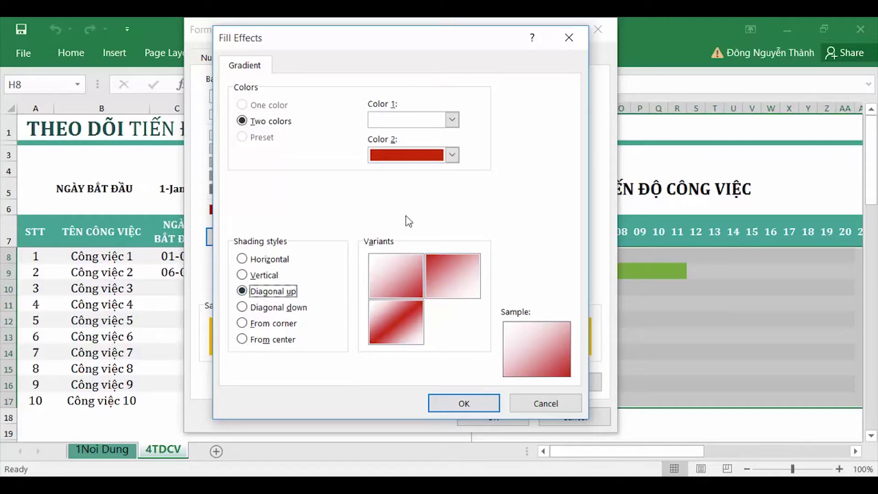
left_click(451, 155)
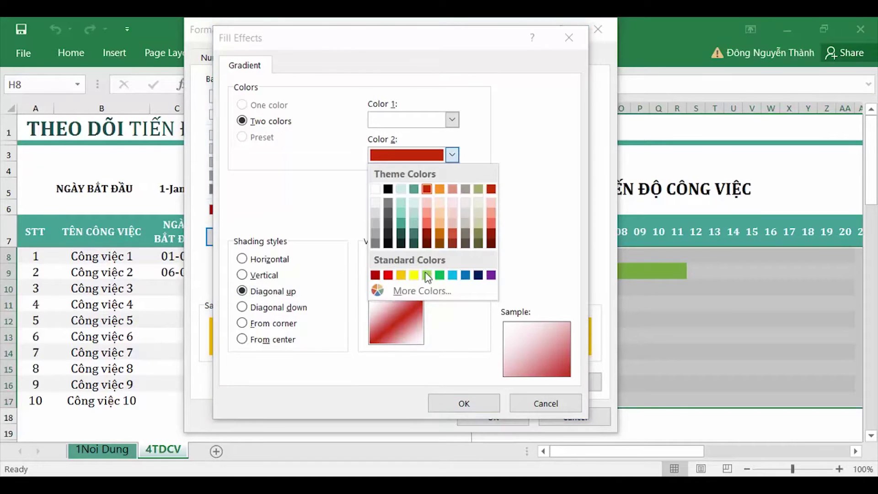
left_click(401, 275)
left_click(463, 401)
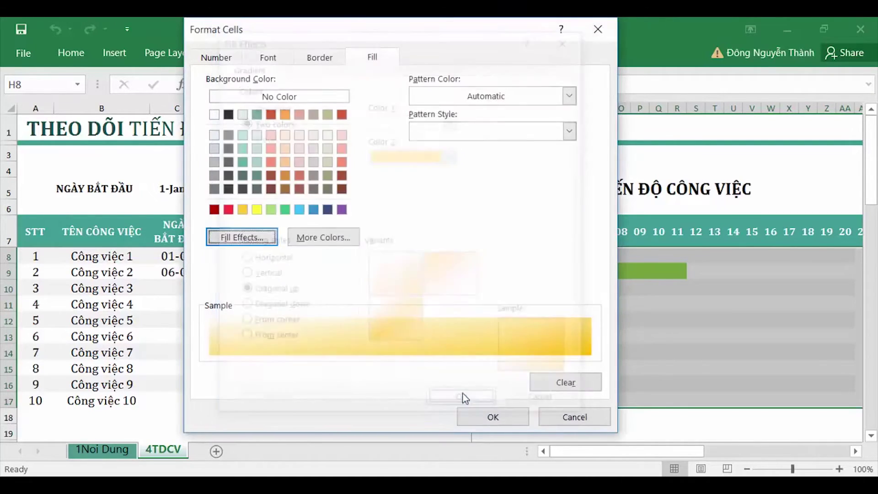
left_click(479, 419)
left_click(445, 384)
left_click(501, 347)
- Reselect the full timeline range H8:AK17 and reopen the manager for its conditional formatting rules
left_click_drag(481, 255, 485, 385)
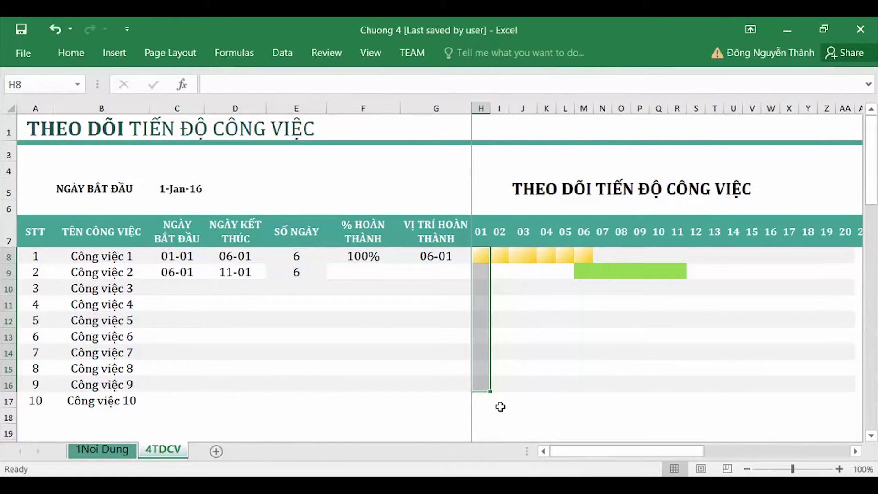
left_click(487, 402, "shift")
left_click_drag(563, 452, 743, 452)
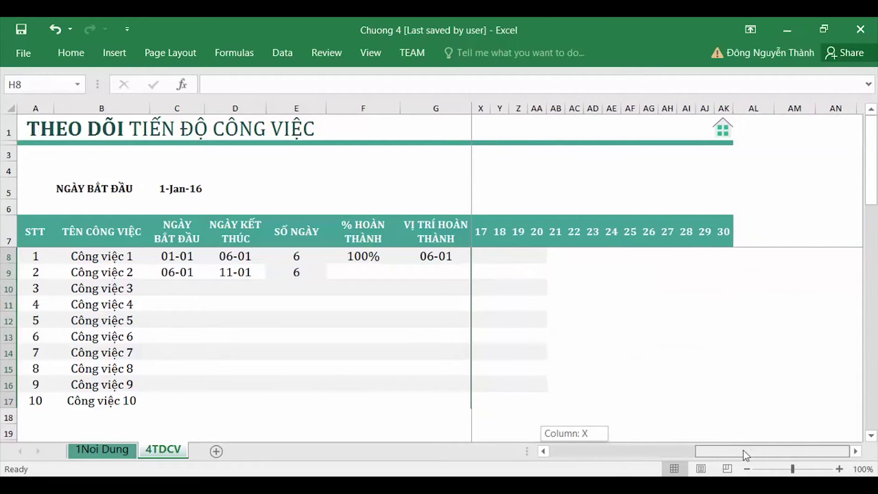
left_click_drag(717, 402, 723, 398)
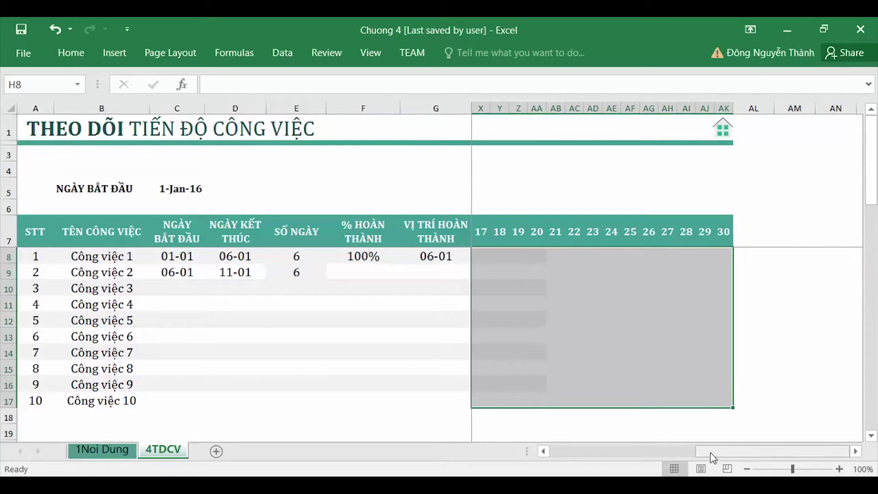
left_click_drag(714, 456, 569, 452)
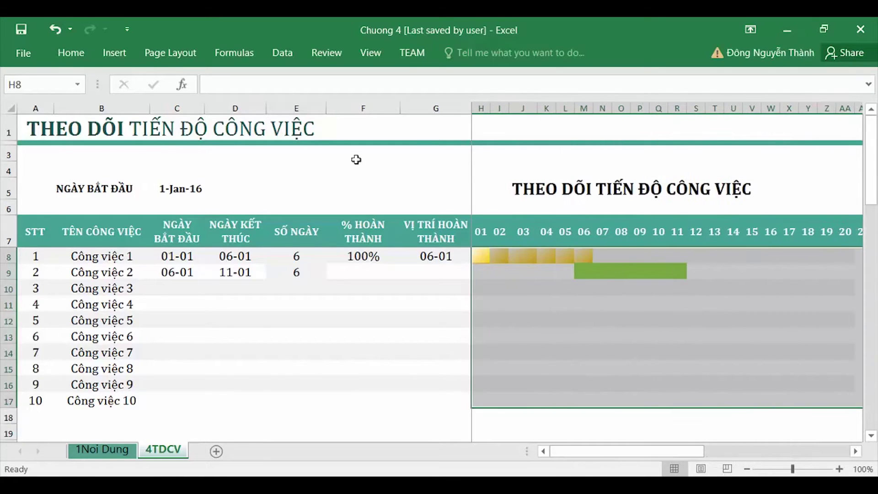
left_click(72, 53)
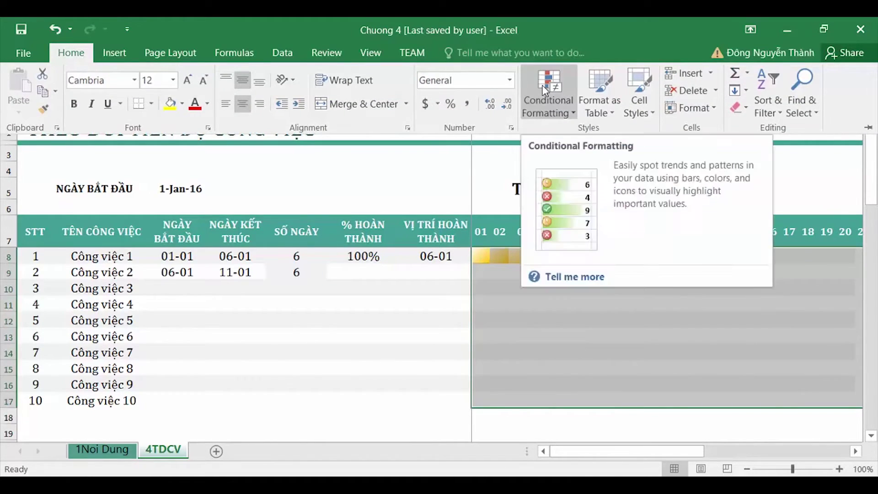
left_click(545, 98)
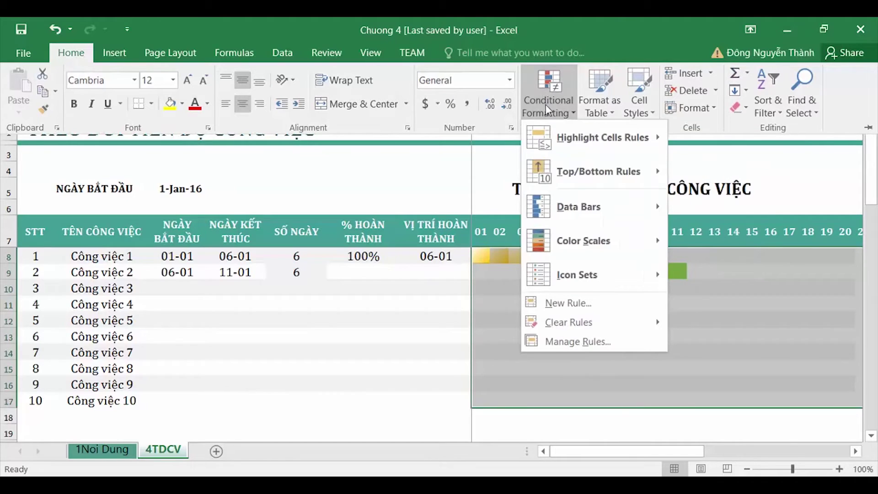
left_click(570, 342)
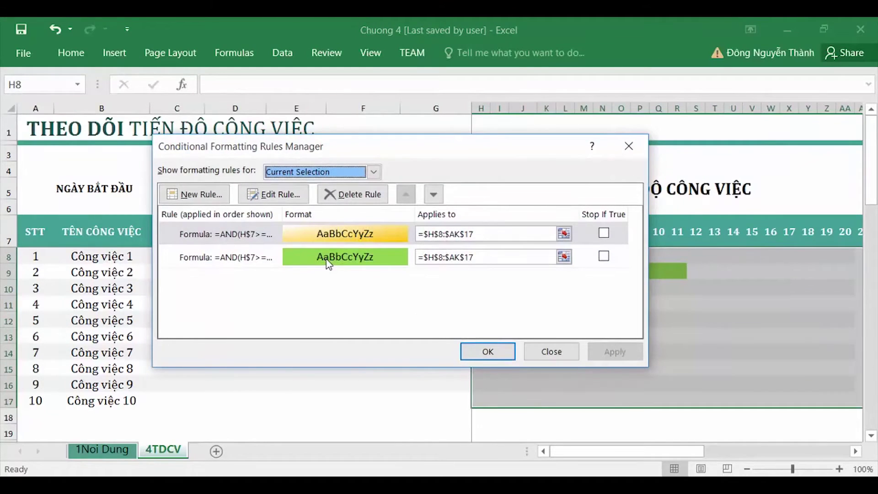
- Give the green formatting rule a two-color Diagonal up gradient fill with light green as Color 2, and apply it
double_click(328, 262)
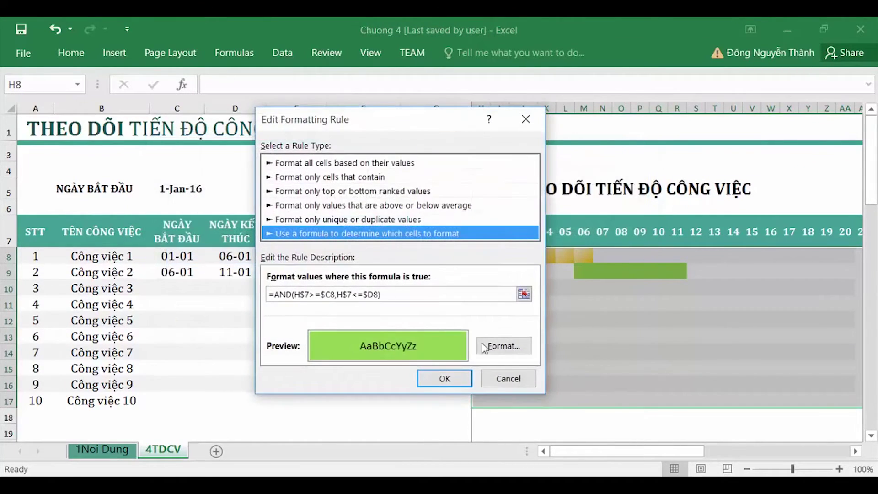
left_click(504, 348)
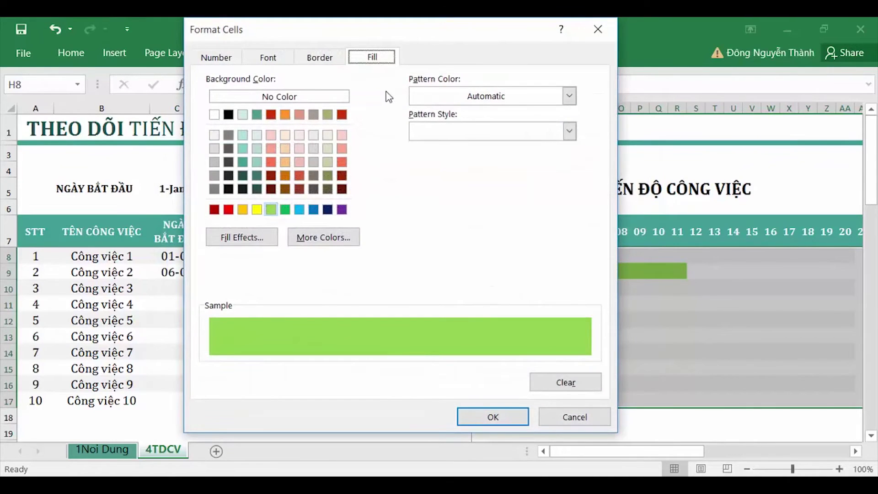
left_click(262, 238)
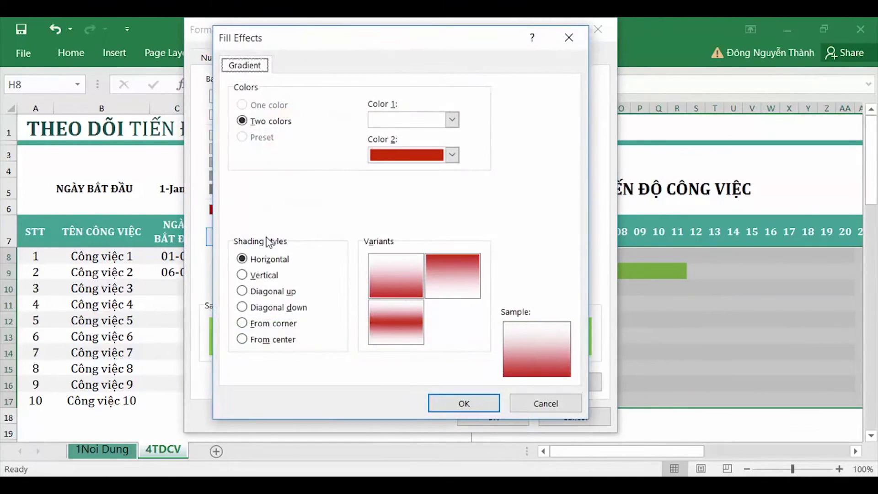
left_click(452, 156)
left_click(426, 275)
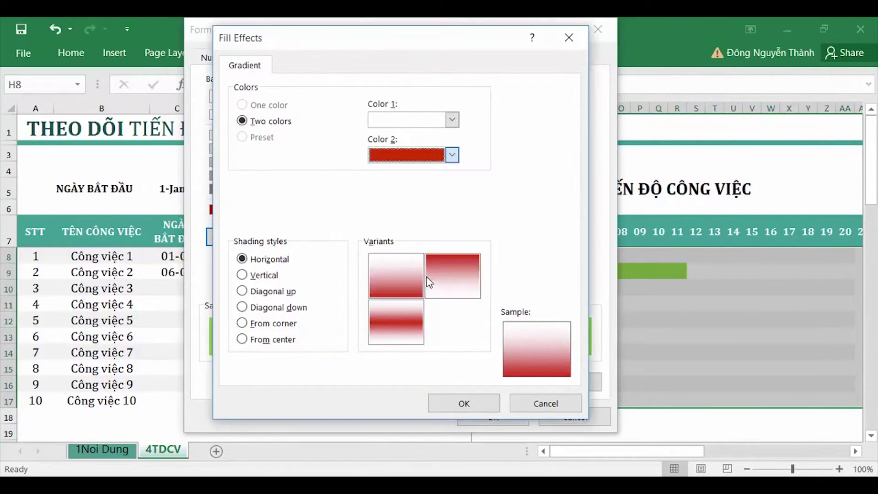
left_click(269, 296)
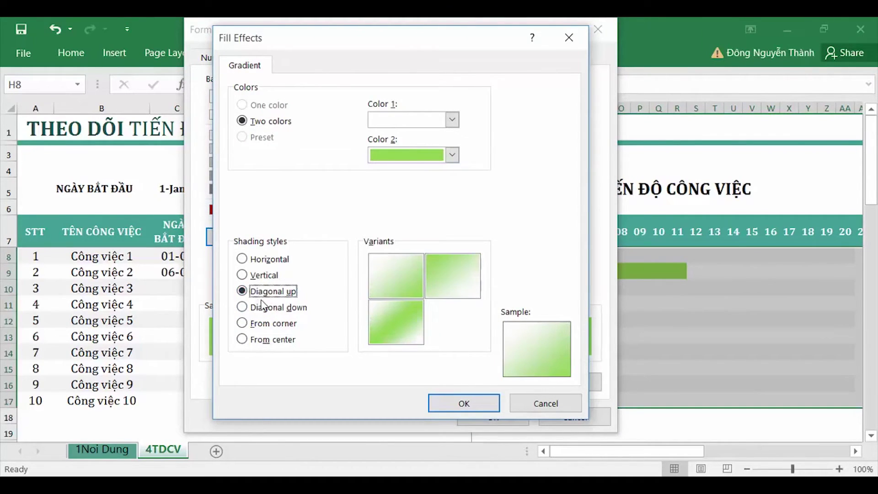
left_click(454, 403)
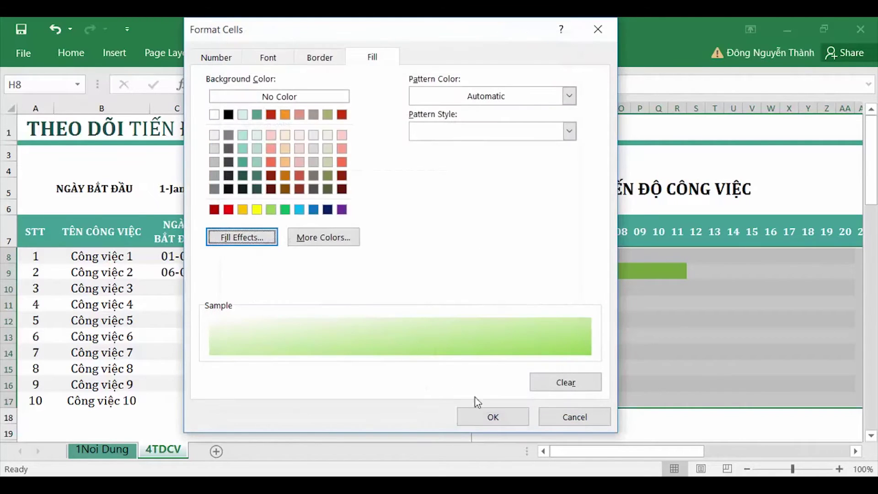
left_click(489, 416)
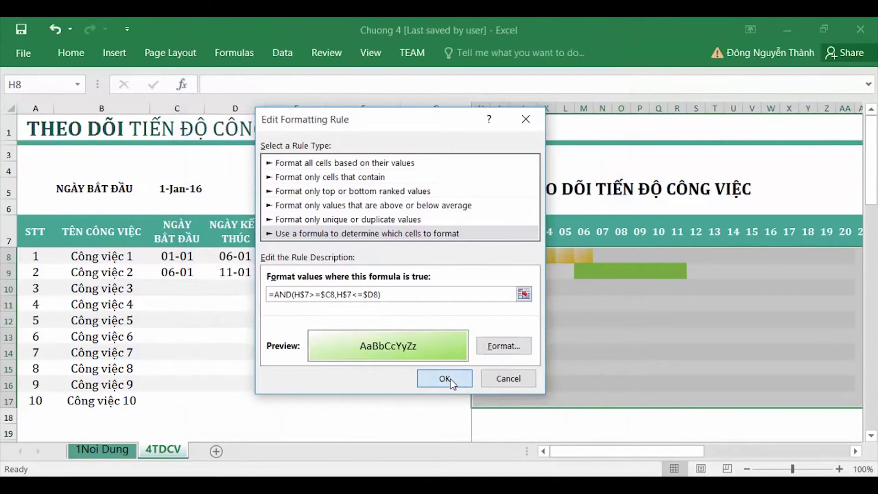
left_click(445, 378)
left_click(486, 353)
left_click(546, 319)
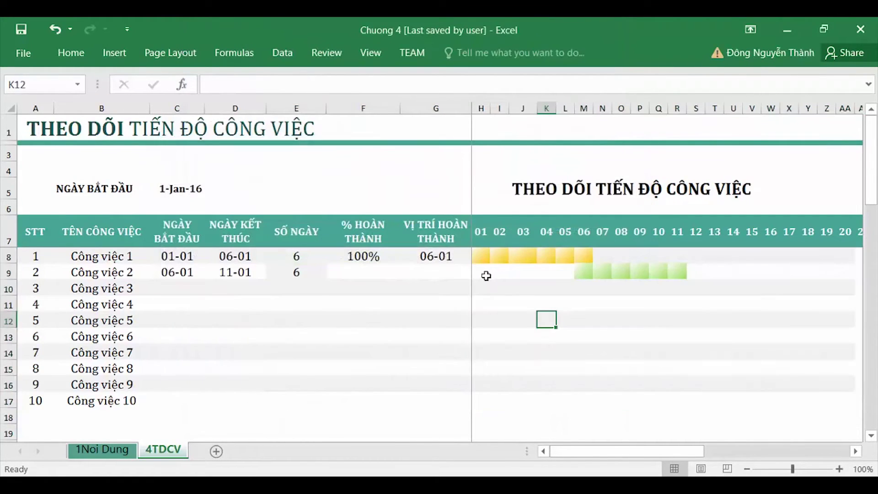
- Narrow column J to match the other day columns and set the completion of Công việc 2 to 50% in F9
left_click_drag(538, 112, 527, 112)
left_click(361, 270)
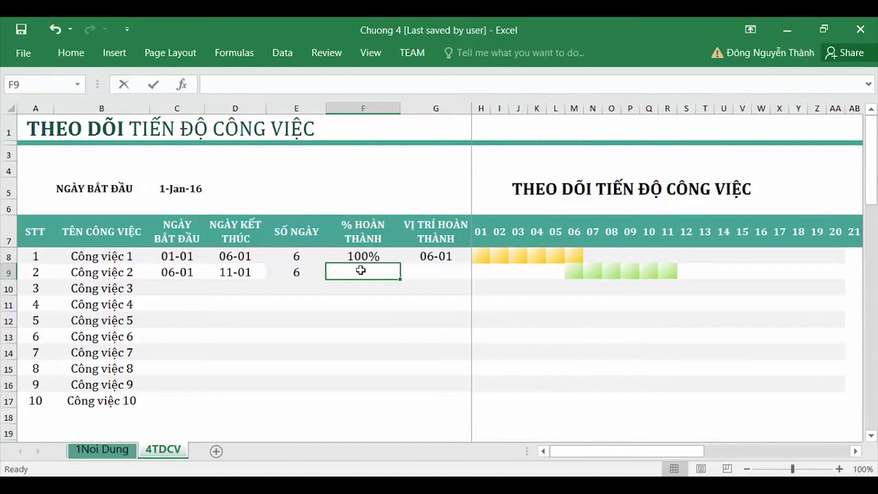
type("50")
key("Return")
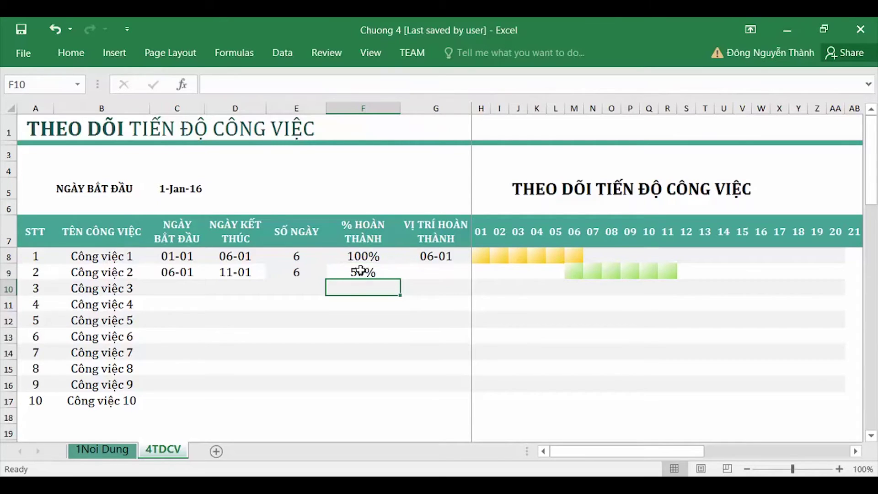
- Copy the completion position formula from G8 and paste only the formula into G8:G17
left_click(443, 255)
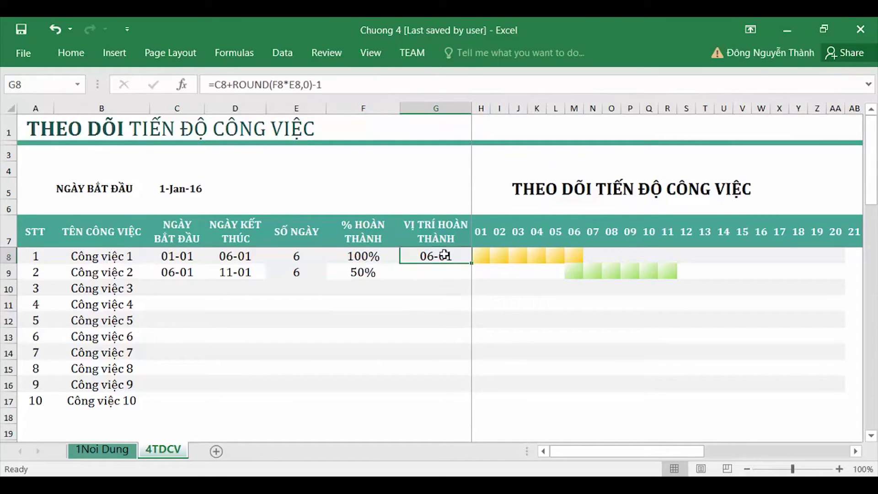
key("ctrl+c")
left_click(440, 400, "shift")
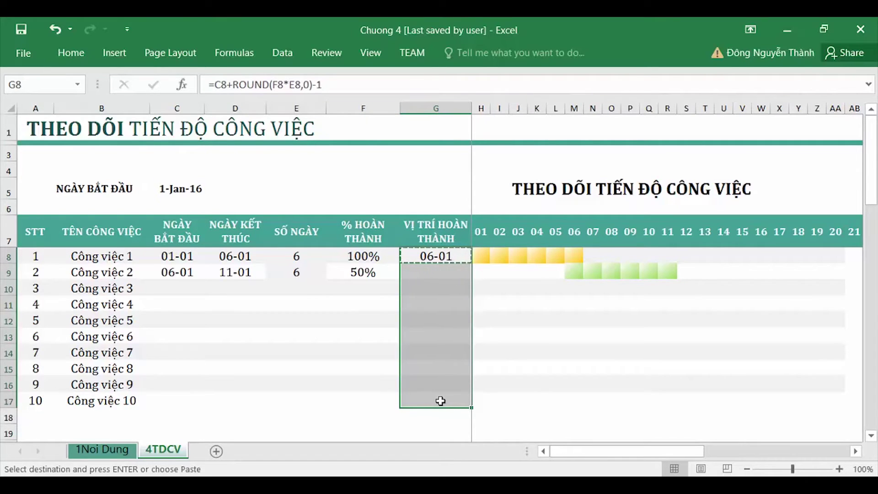
right_click(441, 401)
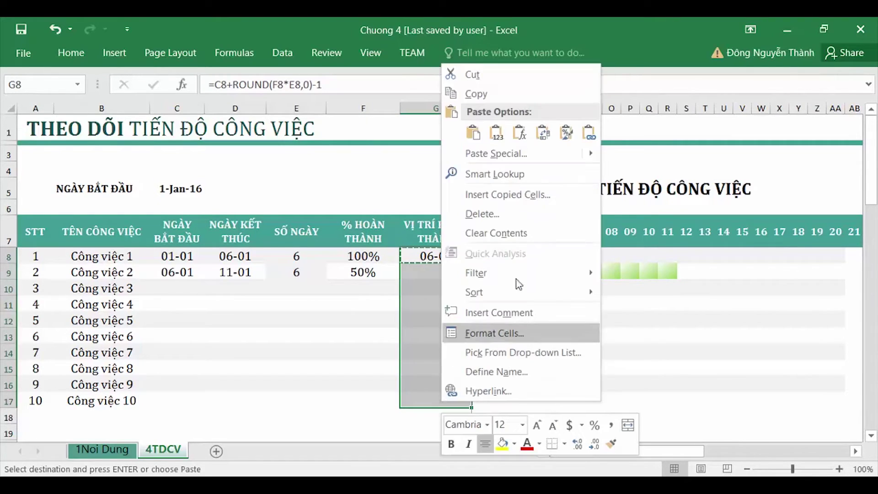
left_click(521, 133)
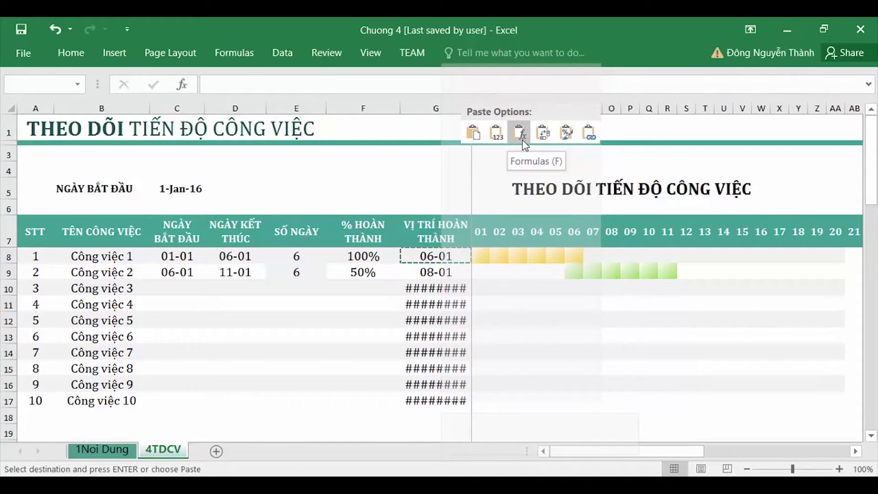
- Compare the completion percentage of Công việc 2 with the gold days in M9:O9 of its timeline bar
left_click(412, 316)
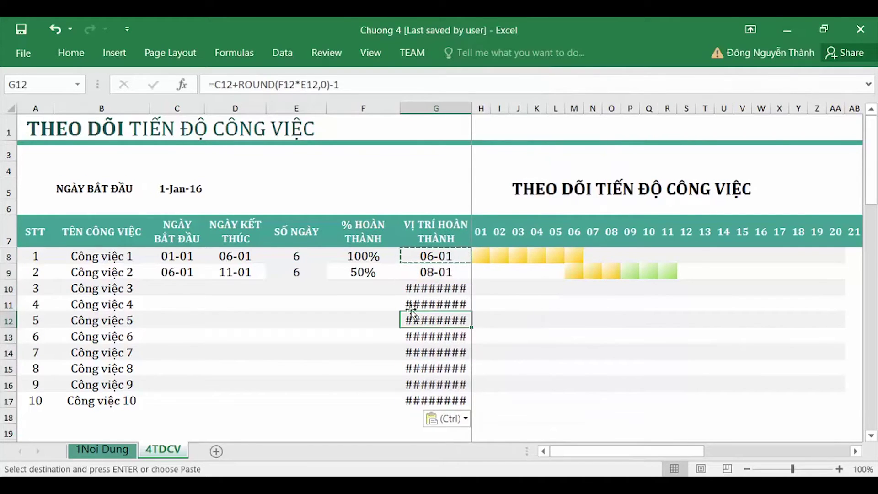
left_click(367, 273)
left_click(573, 274)
left_click_drag(573, 276, 613, 273)
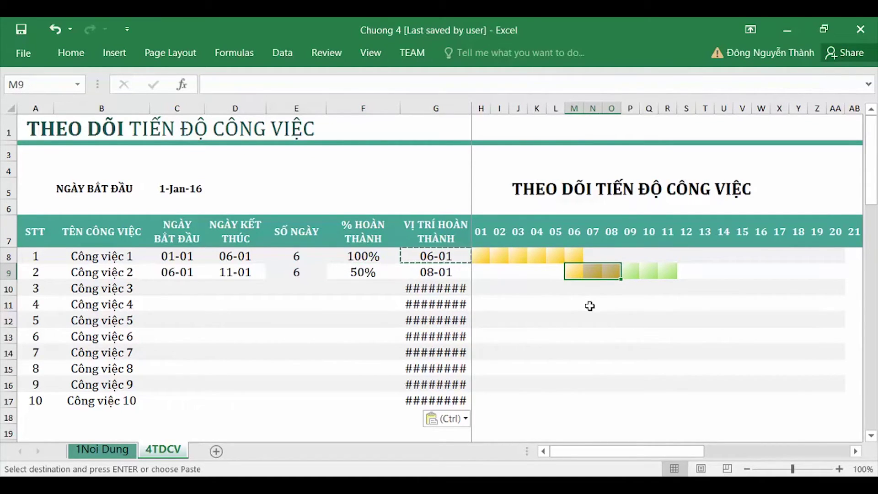
right_click(297, 104)
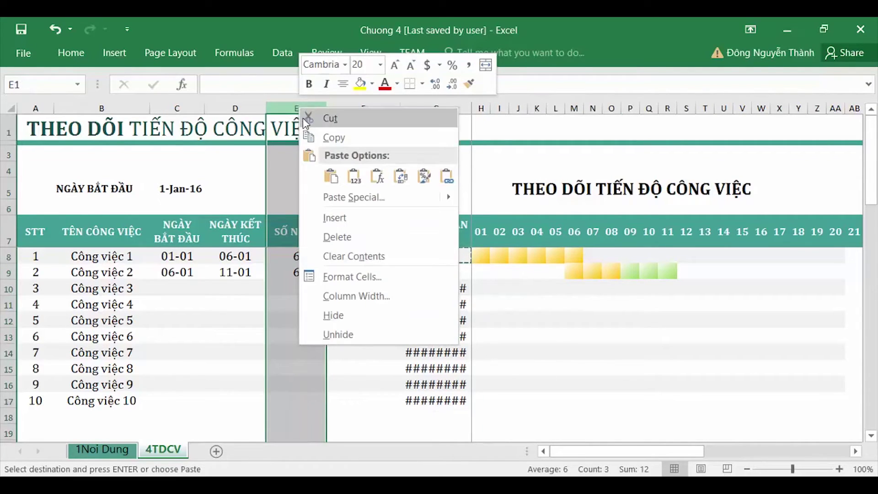
left_click(354, 316)
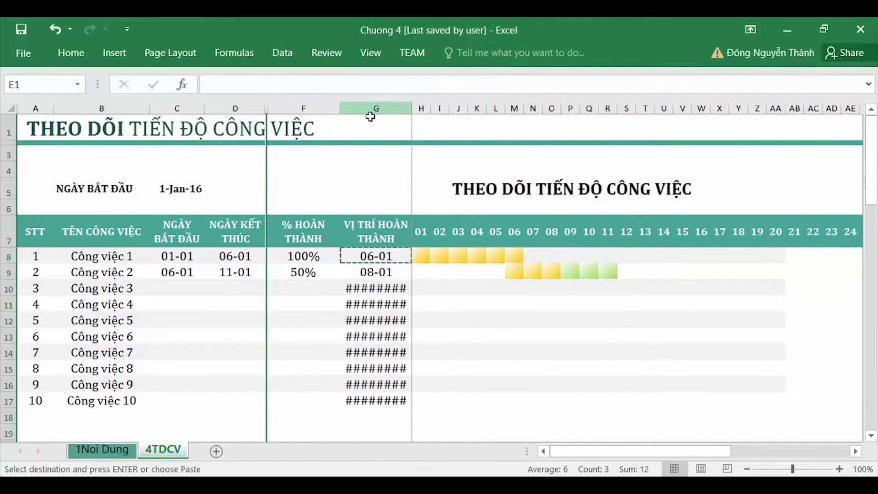
key("ctrl+z")
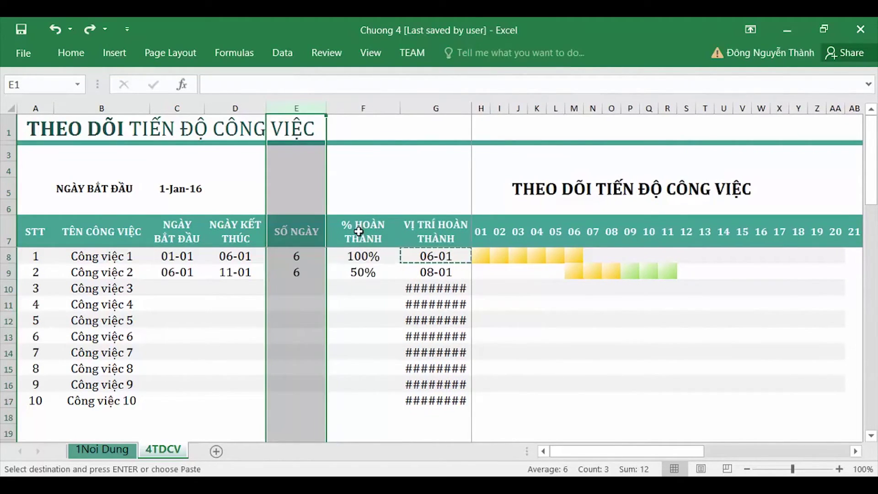
- Copy the day count formula from E9 and paste only the formula into E9:E17
left_click(296, 270)
key("ctrl+c")
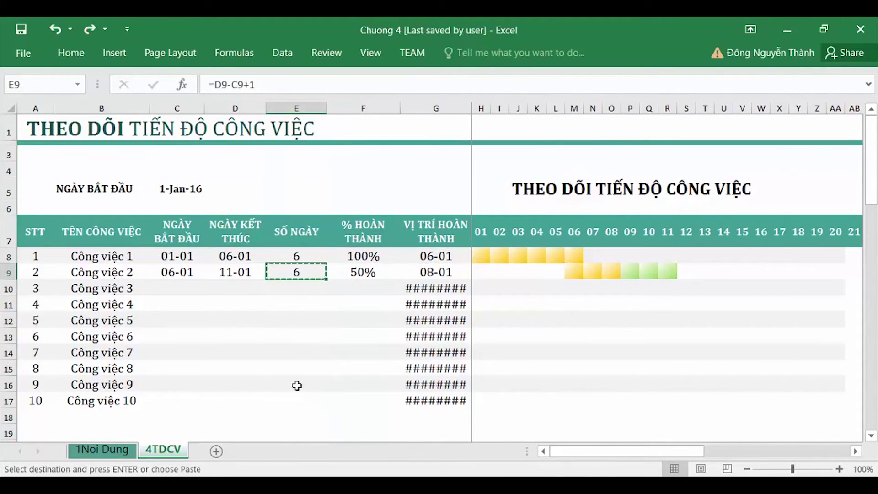
left_click(298, 404, "shift")
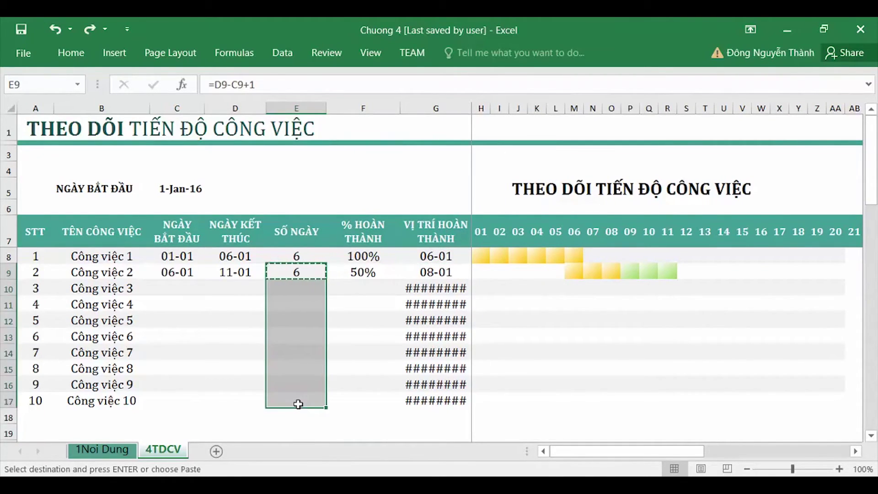
right_click(300, 401)
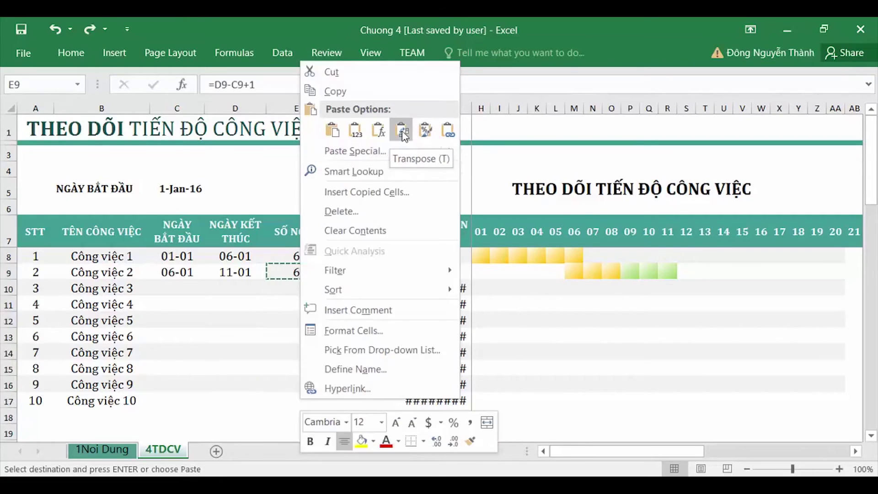
left_click(380, 133)
key("Down")
- Hide the SỐ NGÀY column E and the VỊ TRÍ HOÀN THÀNH column G
right_click(297, 108)
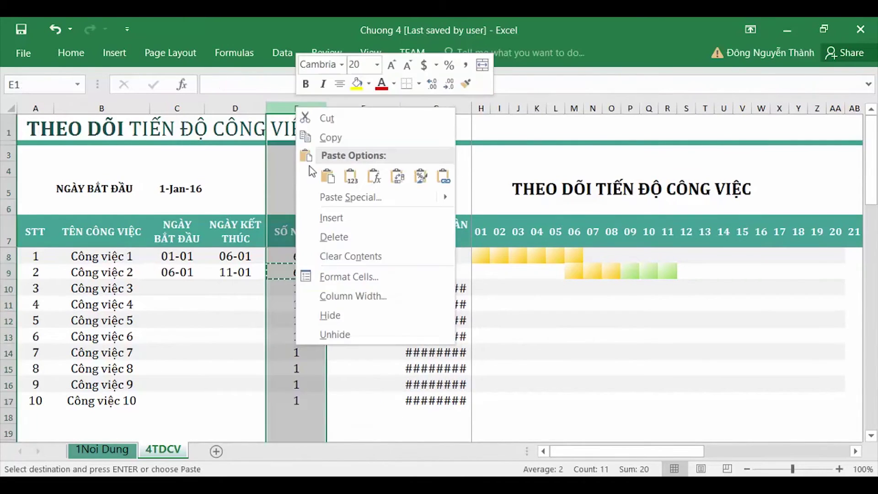
left_click(353, 314)
right_click(375, 108)
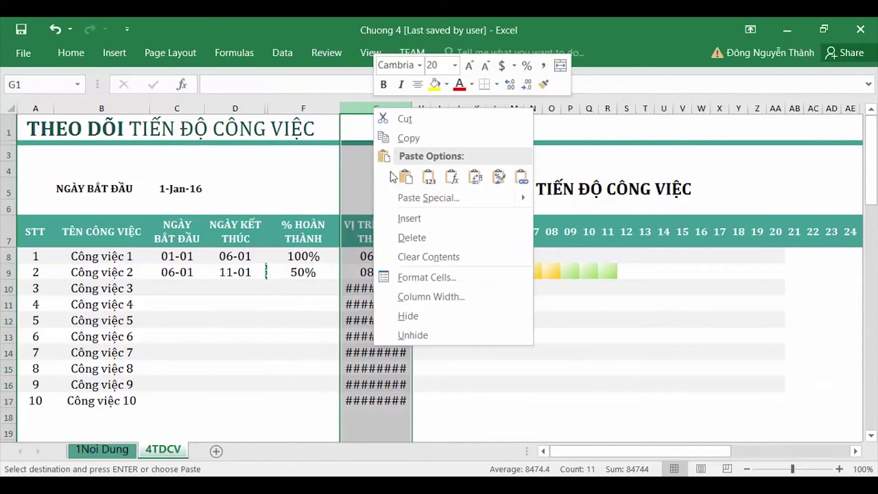
left_click(421, 320)
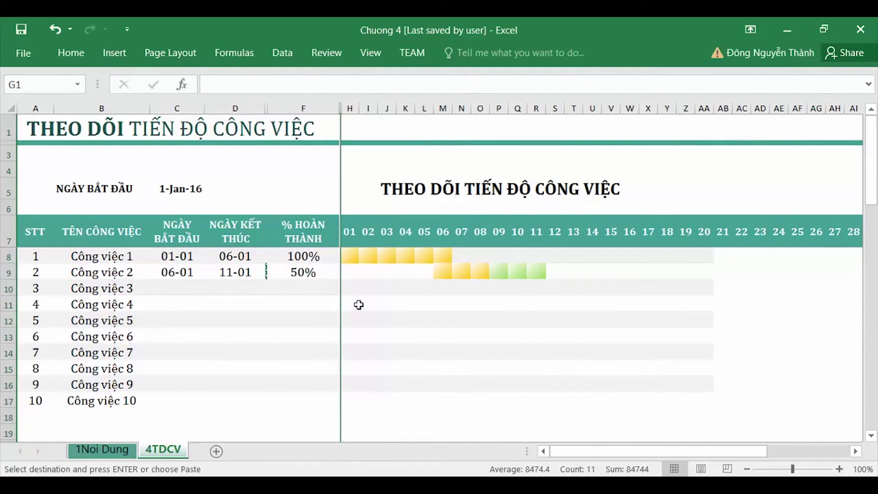
left_click(314, 289)
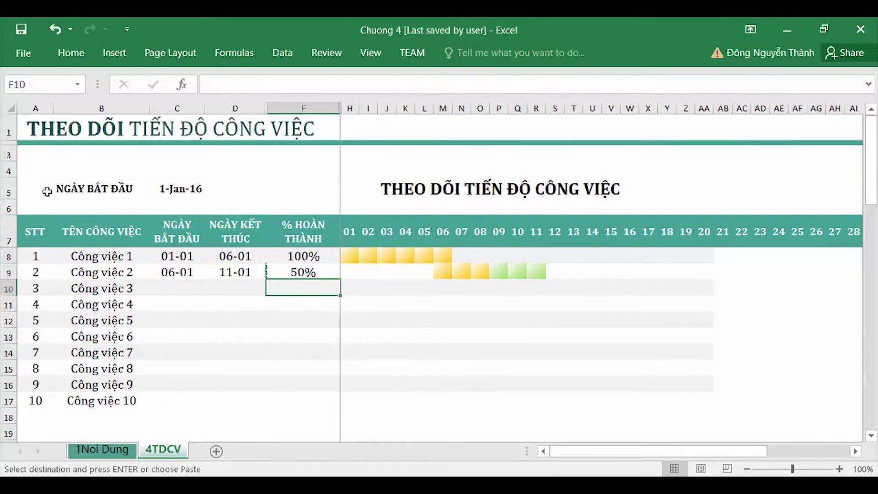
- Fill the band A5:AK6 above the table header with Teal, Text 2, Lighter 80%
left_click_drag(33, 183, 801, 214)
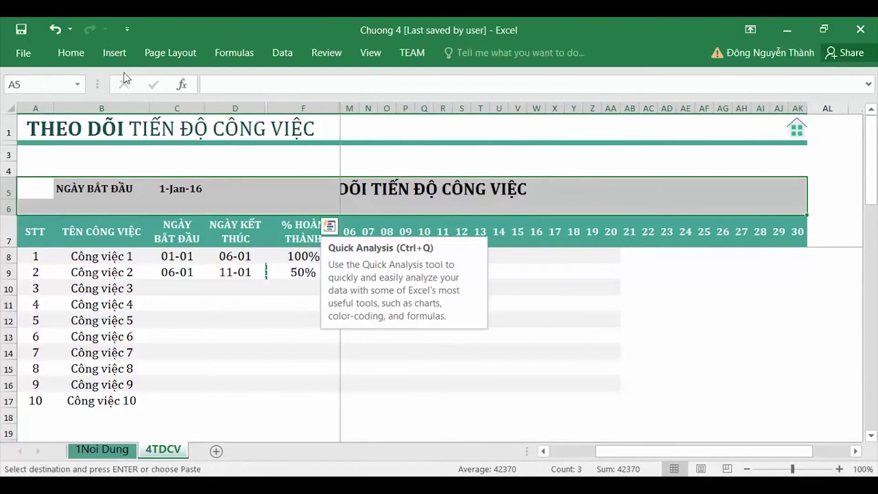
left_click(71, 53)
left_click(182, 104)
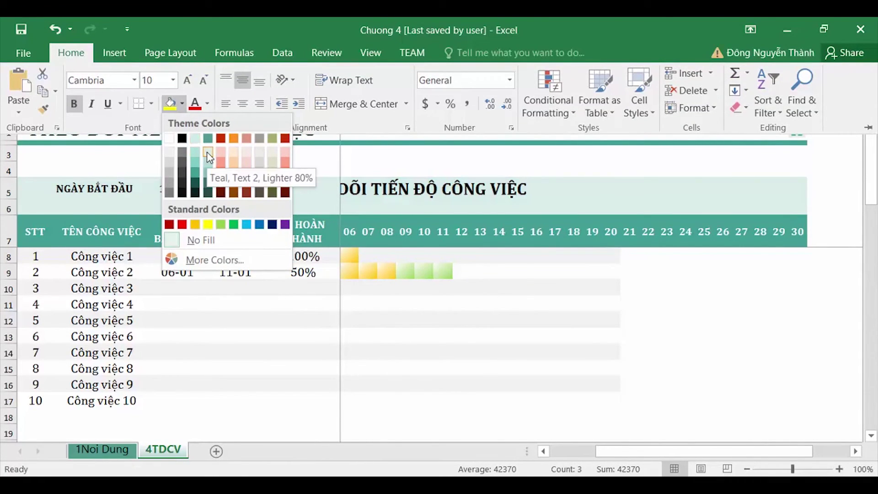
left_click(207, 151)
left_click(306, 193)
- Change the font color of the NGÀY BẮT ĐẦU label and its date in B5:C5 to dark orange
left_click_drag(95, 188, 190, 174)
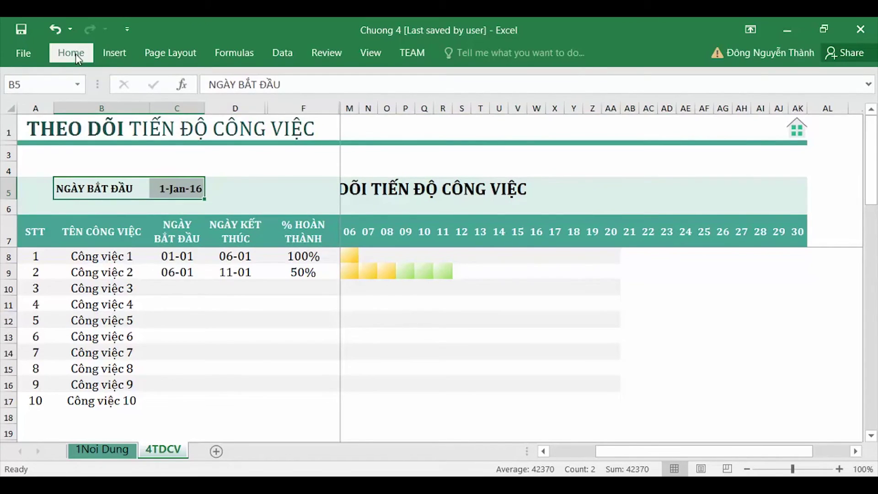
left_click(75, 53)
left_click(182, 104)
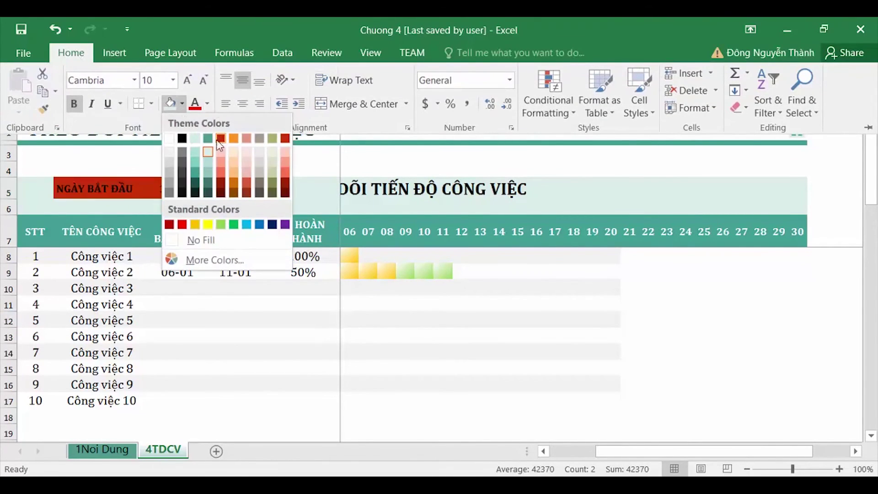
left_click(207, 103)
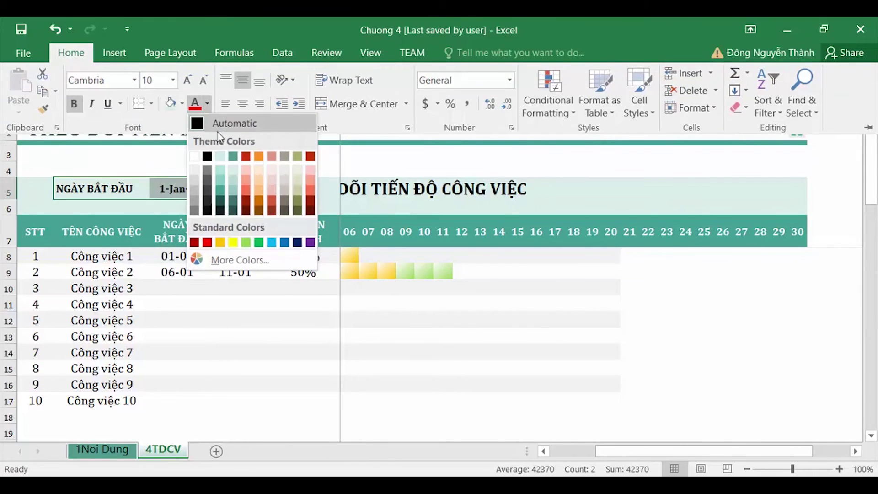
left_click(259, 199)
left_click(364, 199)
left_click(366, 198)
- Apply the same dark orange font color to the THEO DÕI TIẾN ĐỘ CÔNG VIỆC heading in J5
left_click(562, 453)
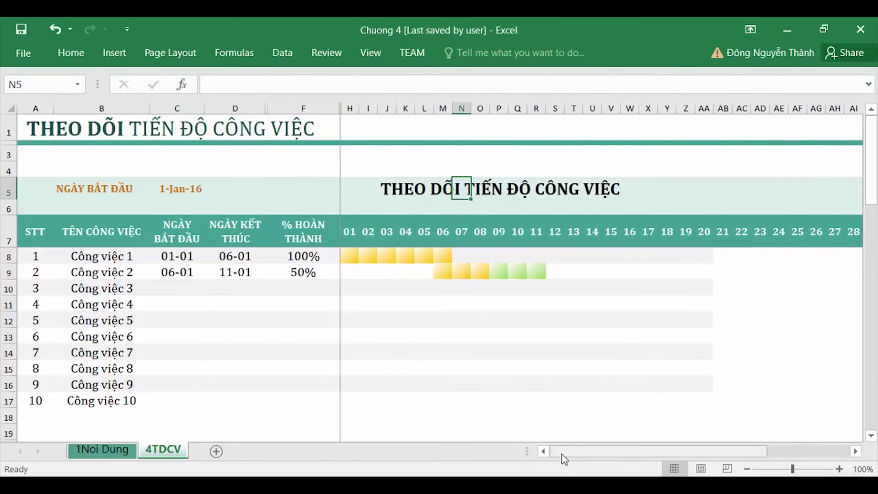
left_click(385, 189)
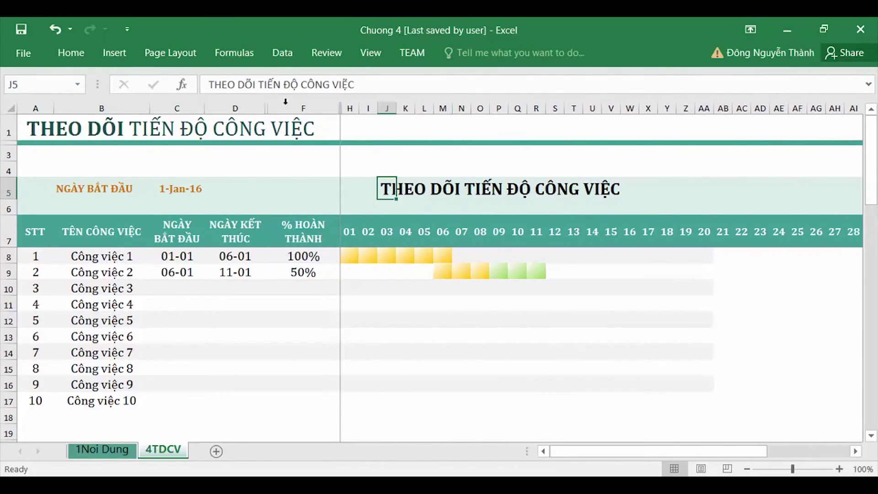
left_click(70, 53)
left_click(195, 104)
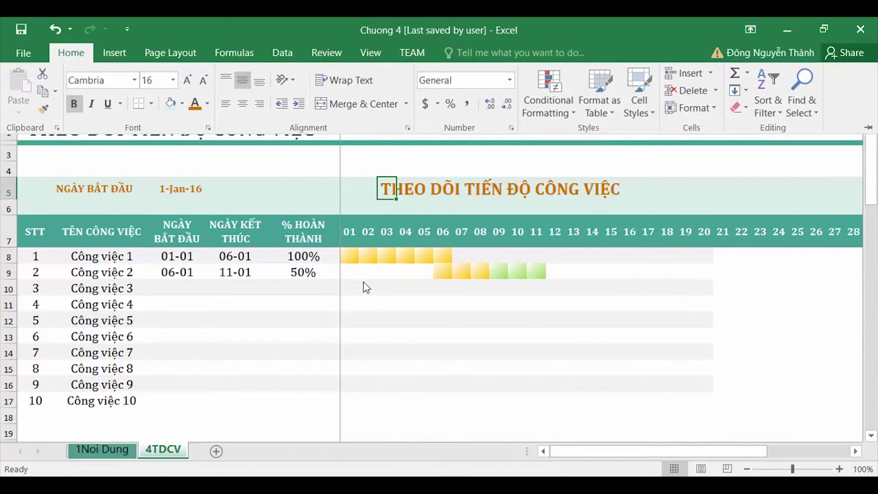
left_click(350, 273)
- Copy the day 20 cells AA8:AA16 and paste them across AA8:AK16 to extend the row banding through day 30
left_click_drag(579, 454, 635, 454)
left_click_drag(594, 257, 590, 386)
key("ctrl+c")
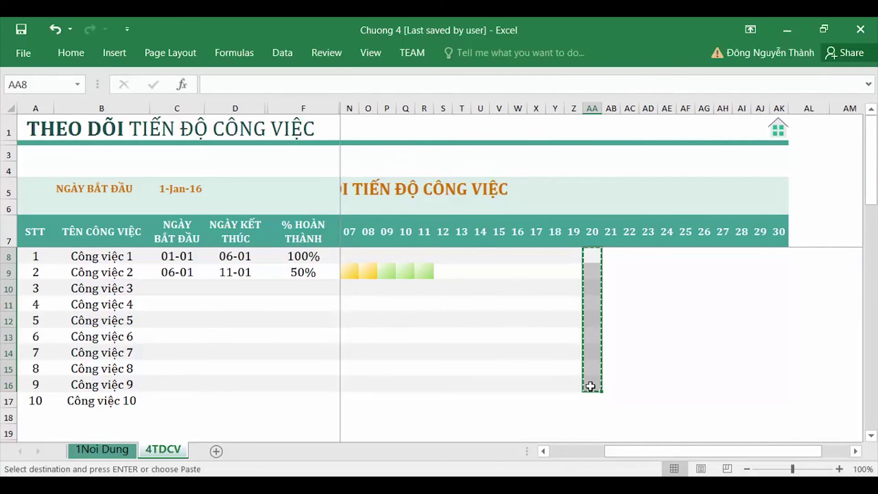
left_click(780, 369, "shift")
left_click(778, 385, "shift")
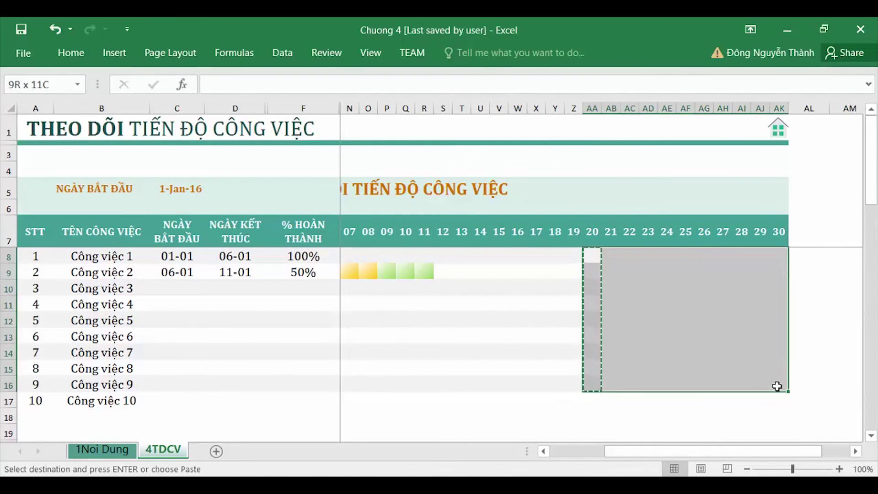
key("ctrl+v")
left_click(747, 386)
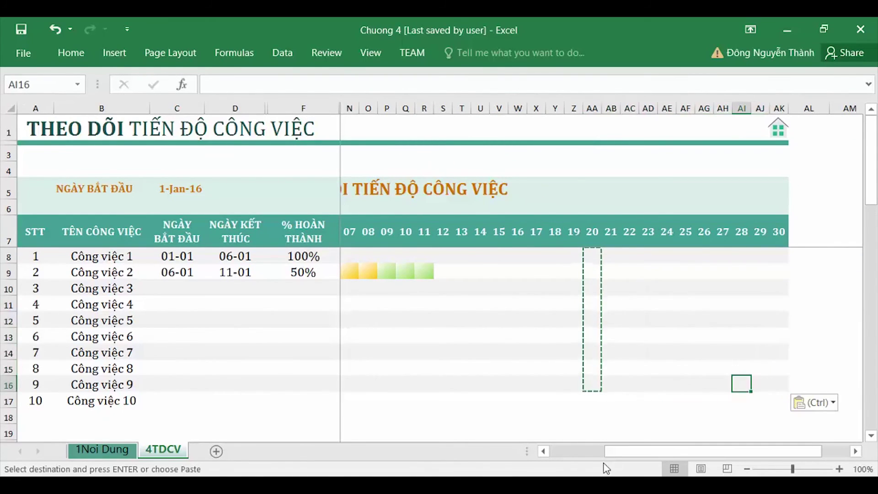
left_click(555, 457)
left_click_drag(558, 457, 553, 455)
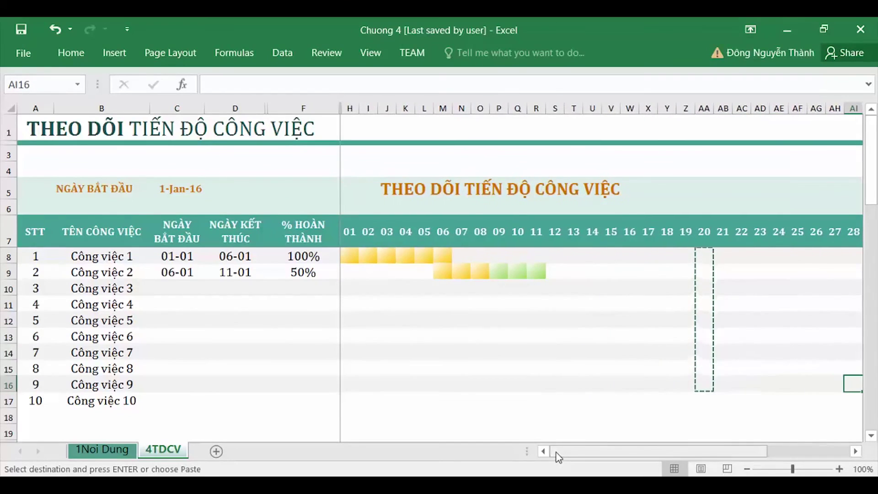
left_click(156, 292)
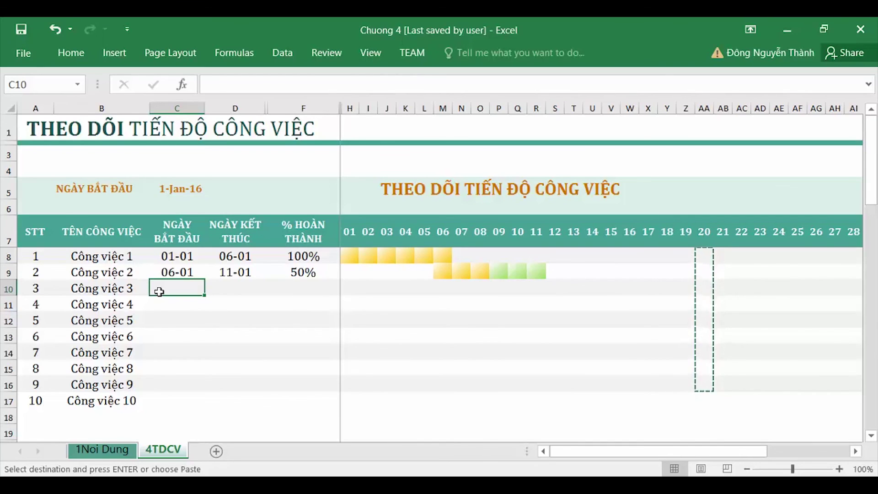
key("Escape")
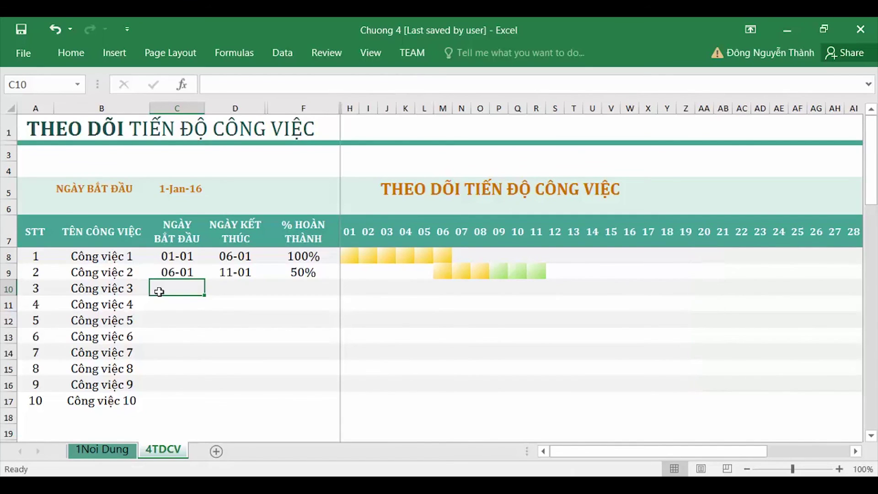